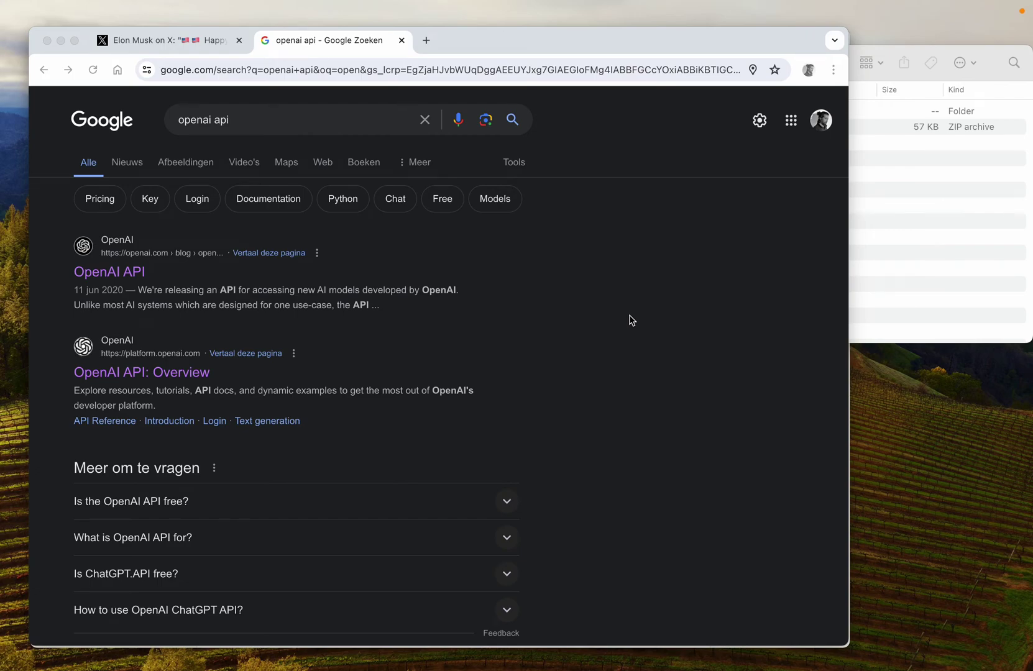
Step: Focus the Chrome window showing the 'openai api' search results
click(559, 309)
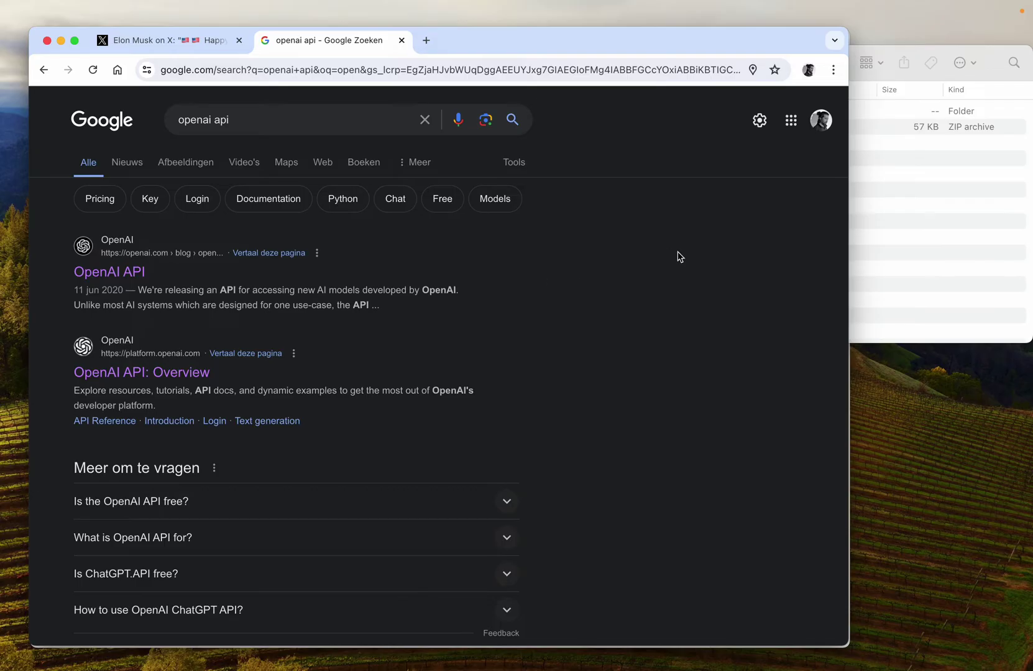
Step: In Finder's .output folder, extract replier-1.0-chrome.zip into a replier-1.0-chrome folder
click(900, 236)
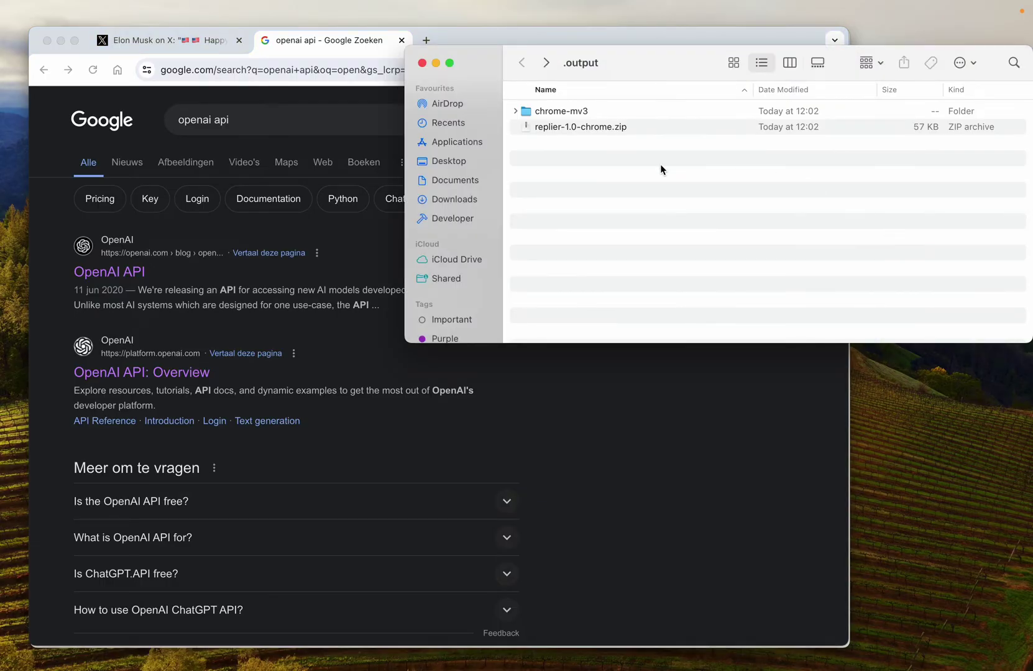
double_click(579, 128)
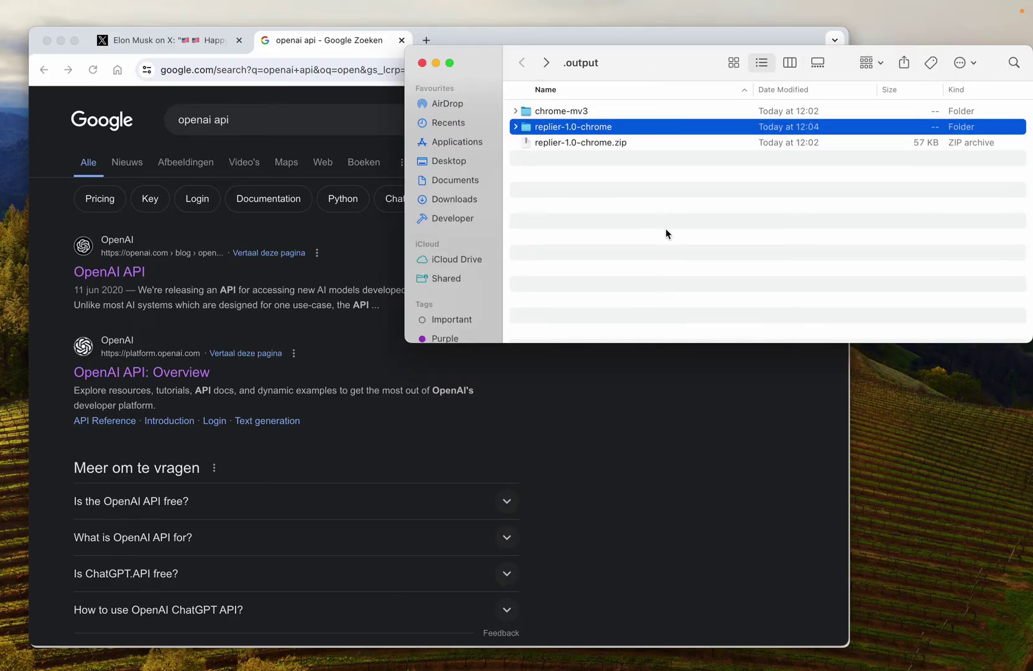
Step: Open chrome://extensions in a new tab and switch Developer mode on
click(339, 40)
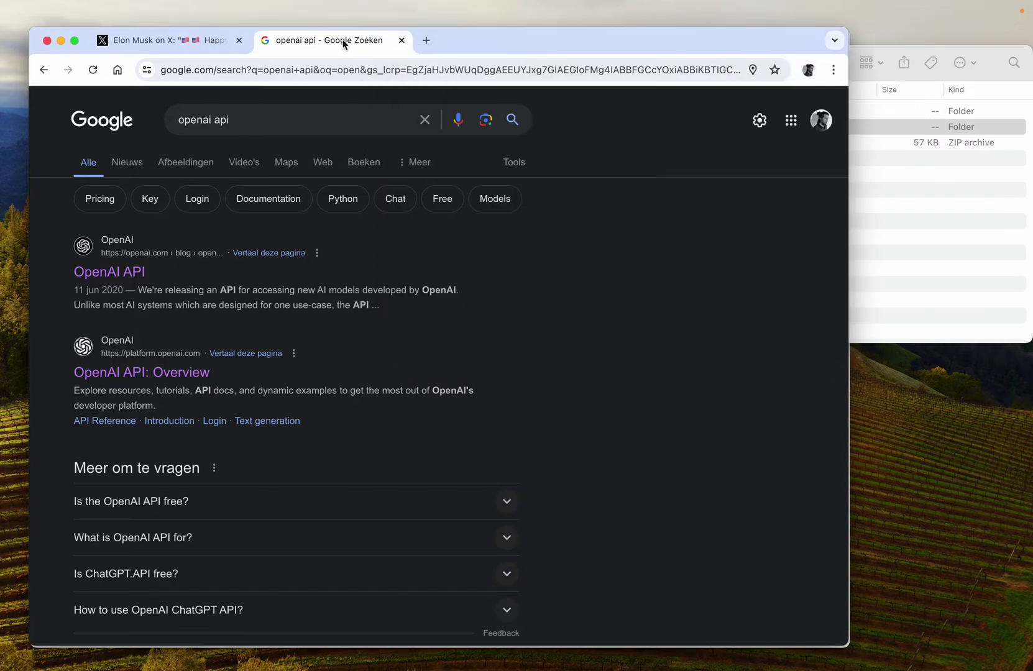
click(425, 40)
text(chrome://extensions)
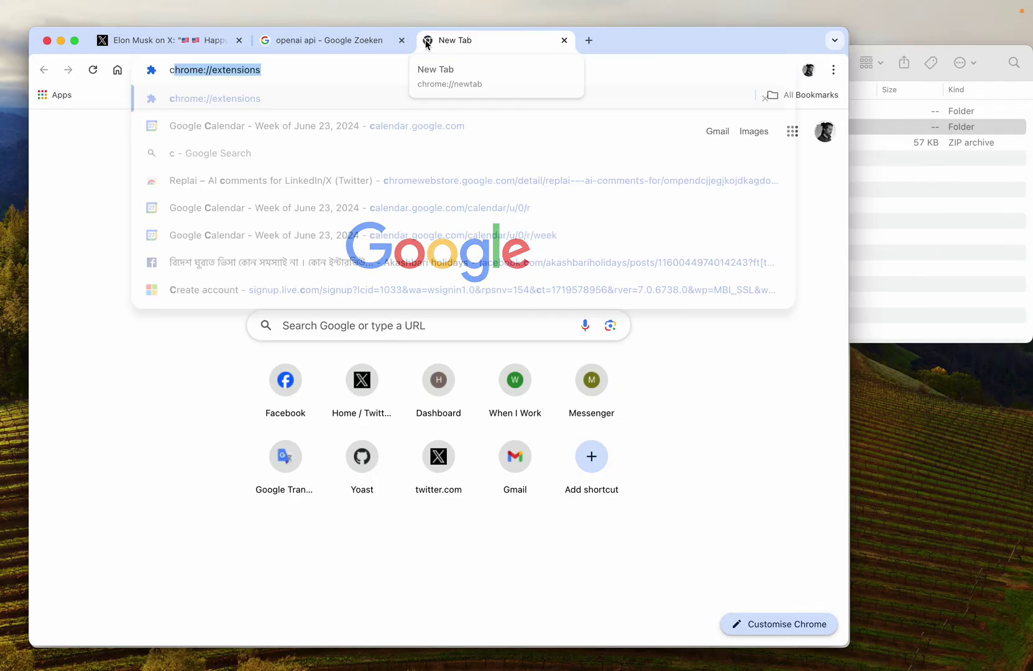
key(Return)
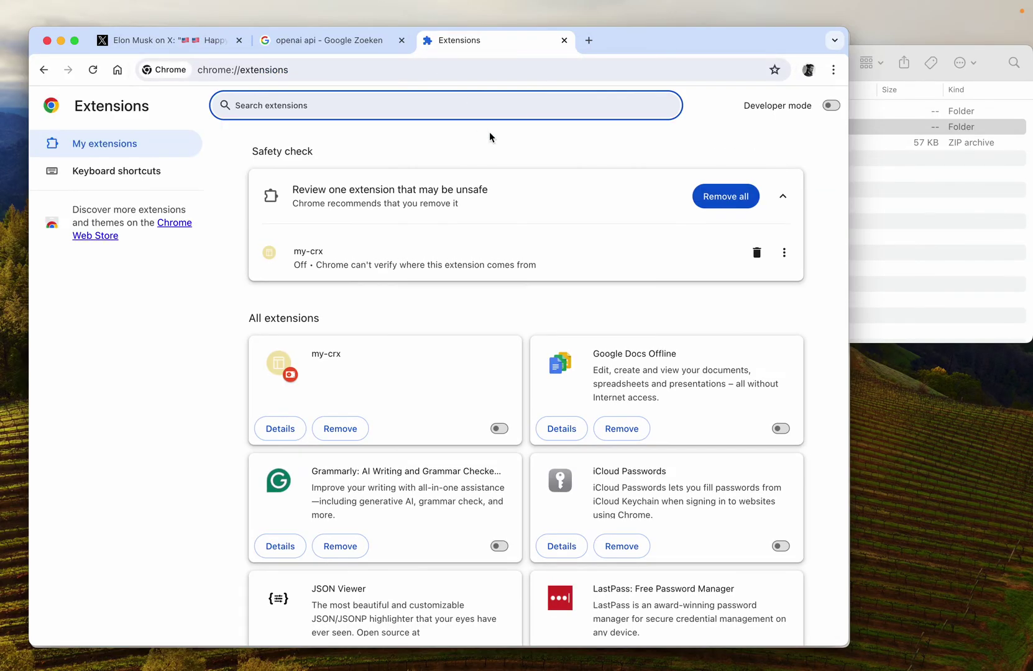
click(829, 111)
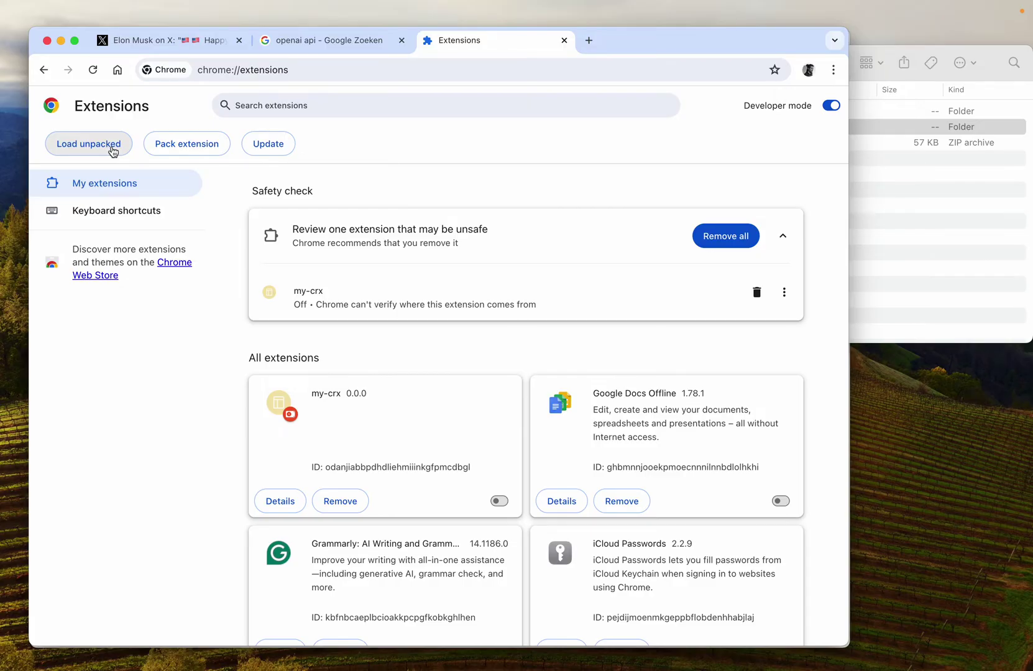
Step: Load the replier-1.0-chrome folder as an unpacked extension and check the replier 1.0 card
click(113, 152)
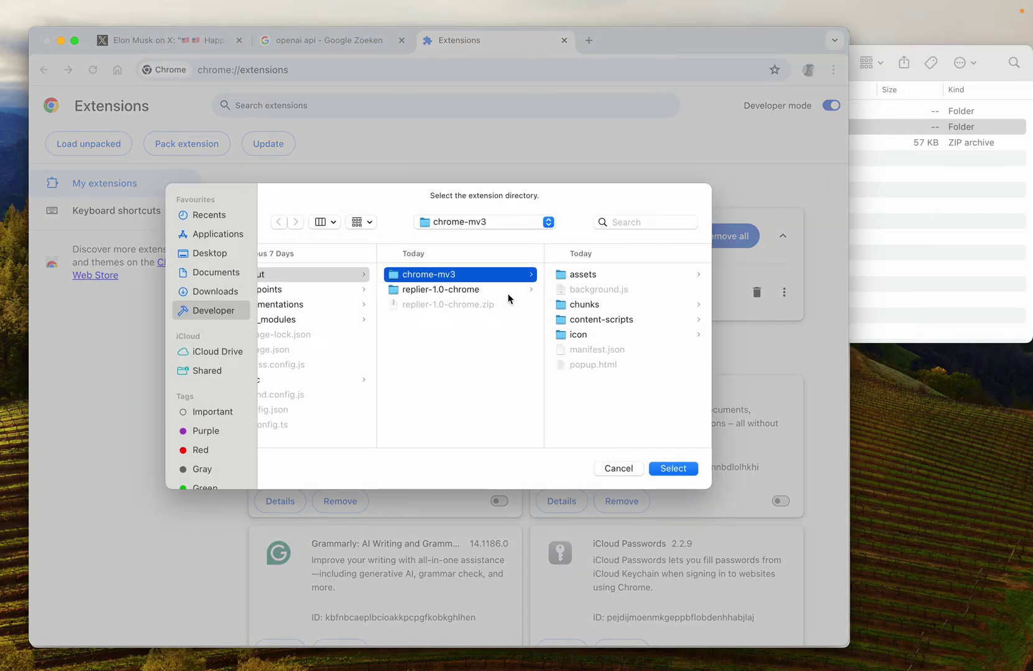
click(461, 289)
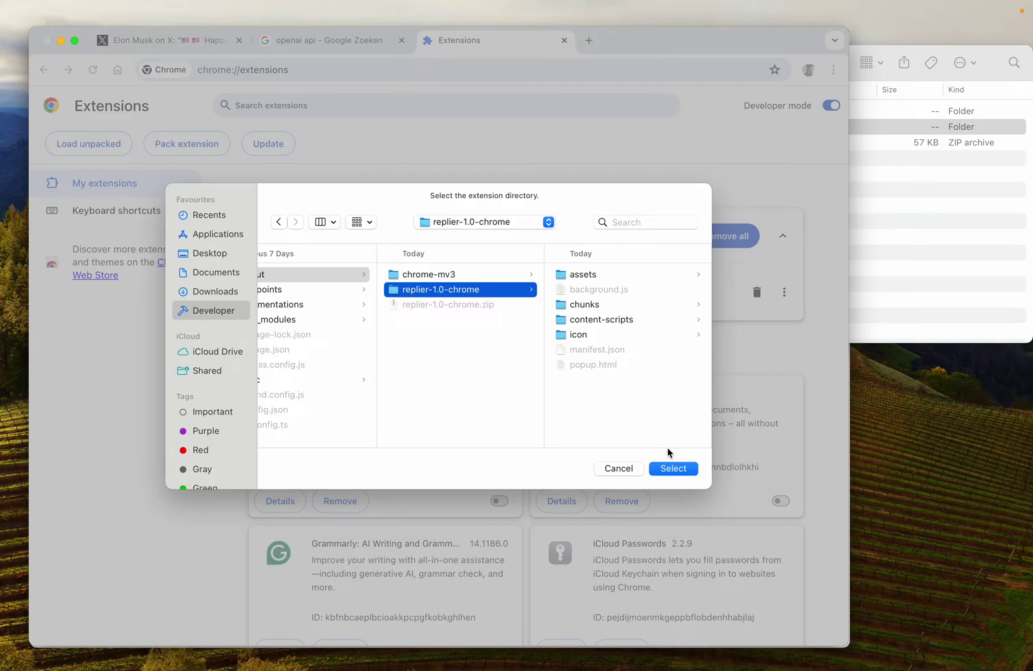
click(674, 470)
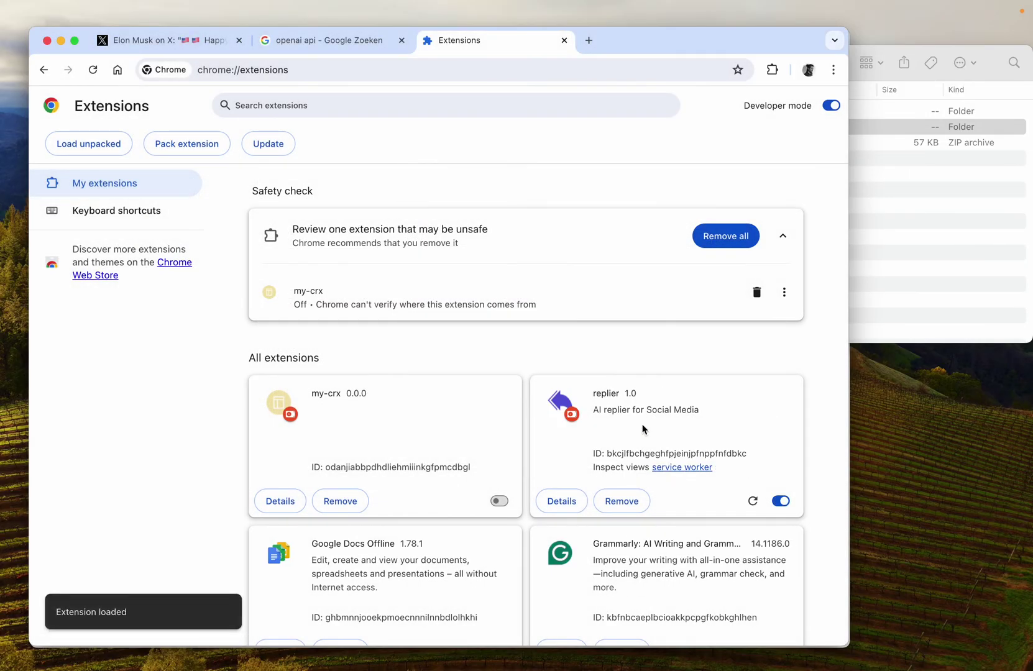
scroll(468, 381, down, 3)
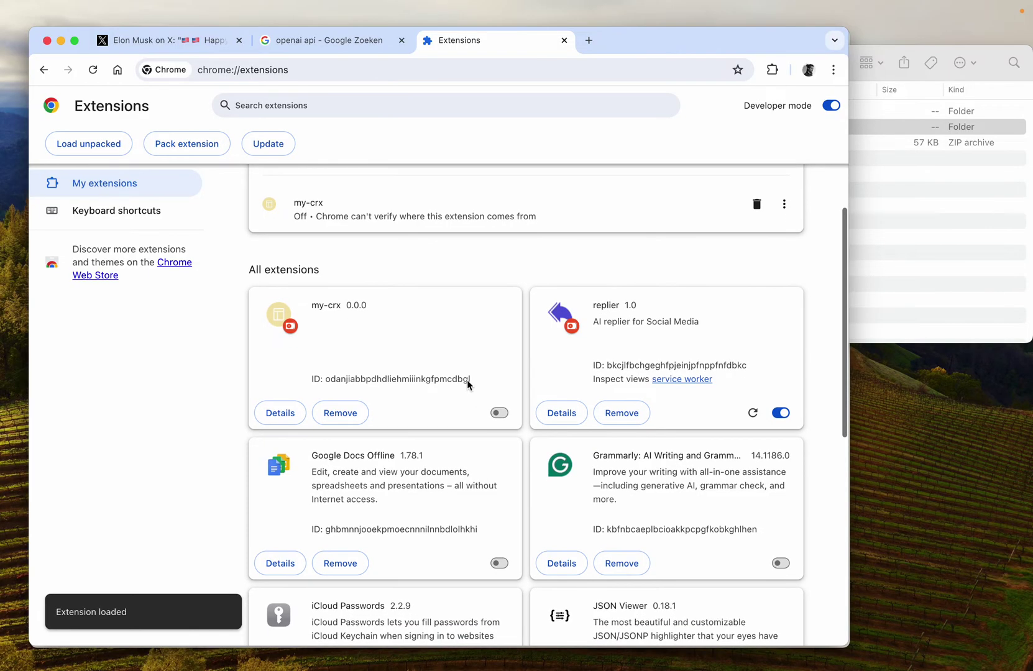
drag(594, 308, 672, 318)
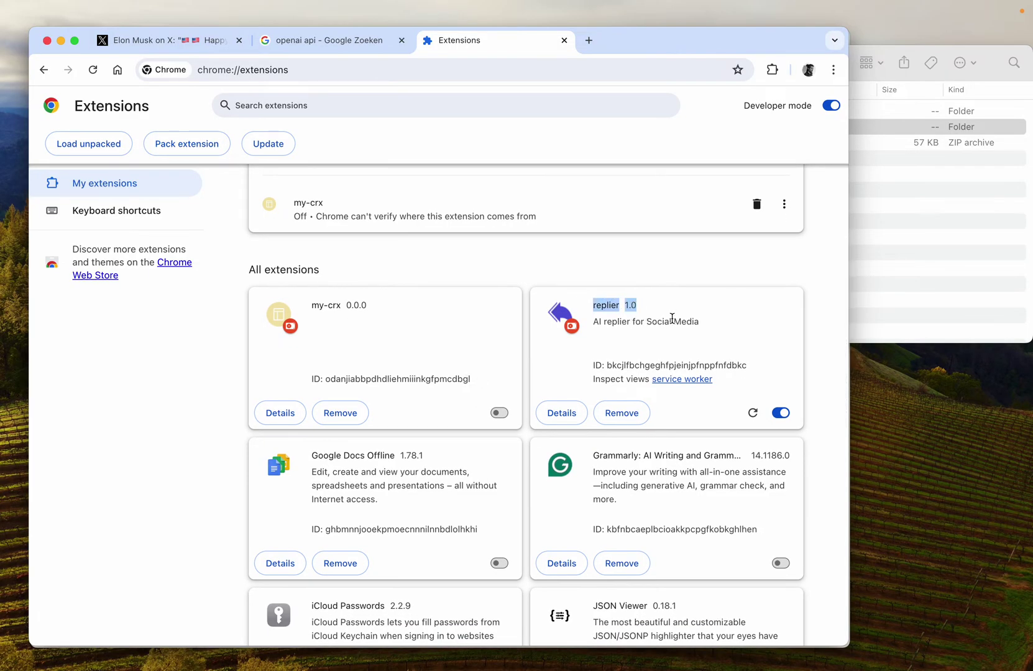
click(672, 318)
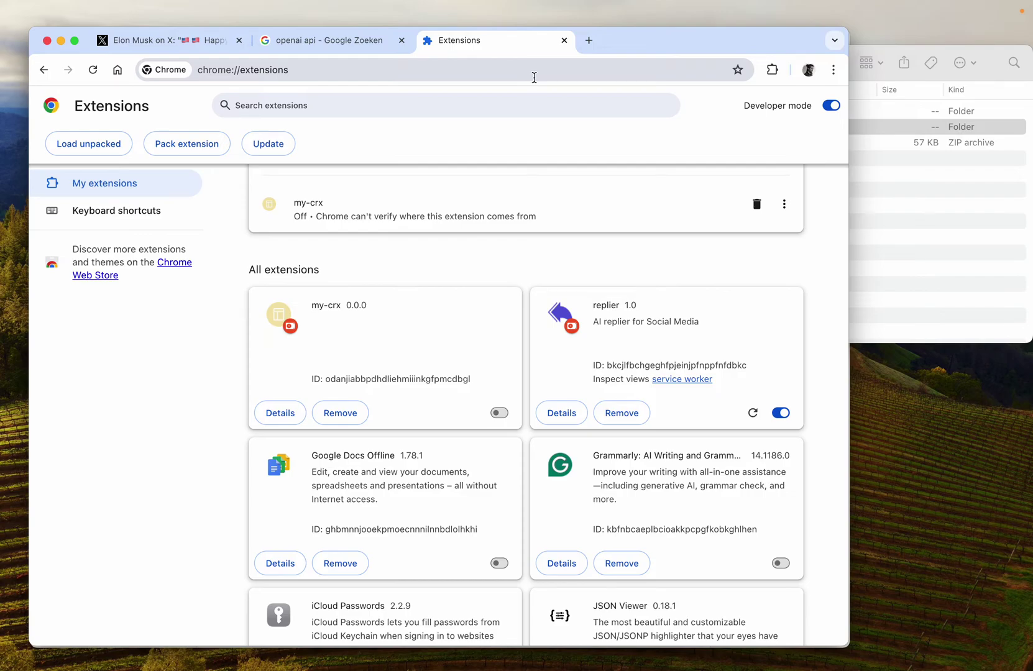
Step: Pin replier to the toolbar, then open its popup and select the empty API Key field
click(771, 73)
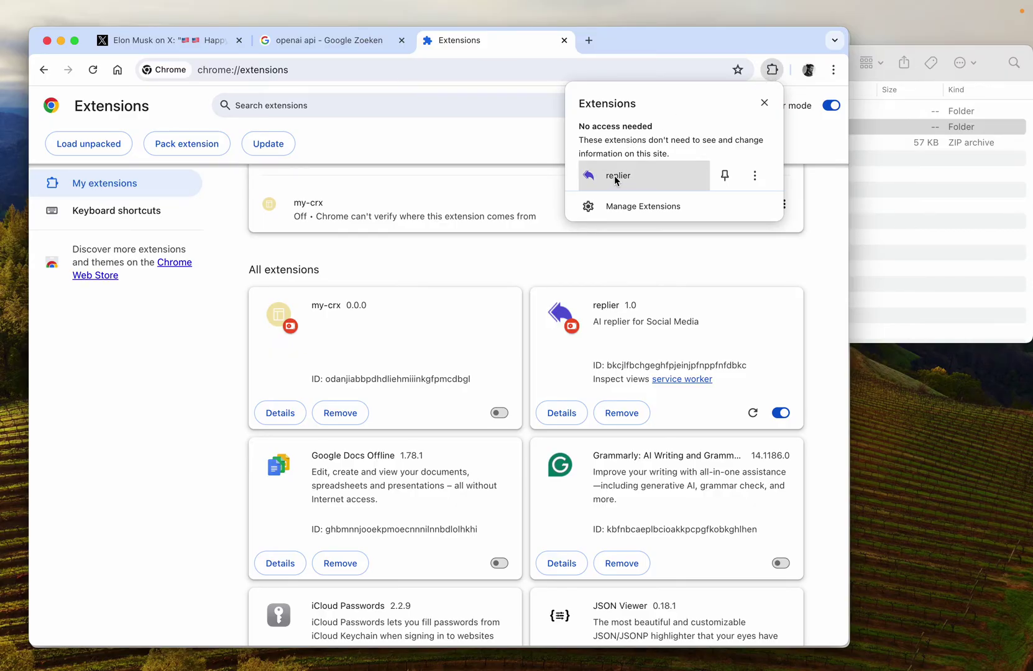
click(724, 177)
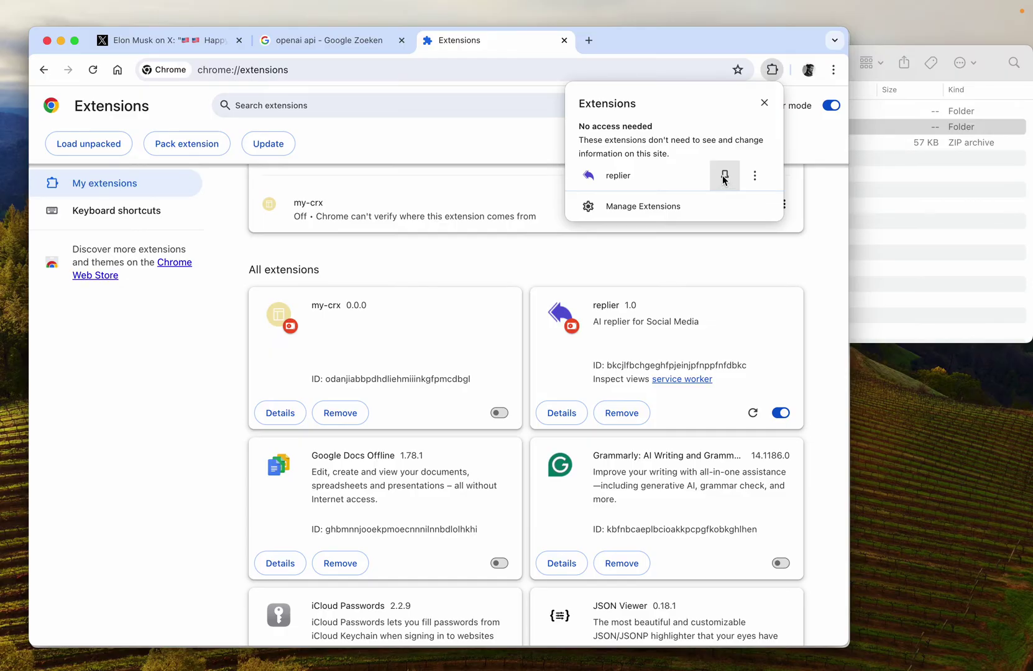
click(758, 53)
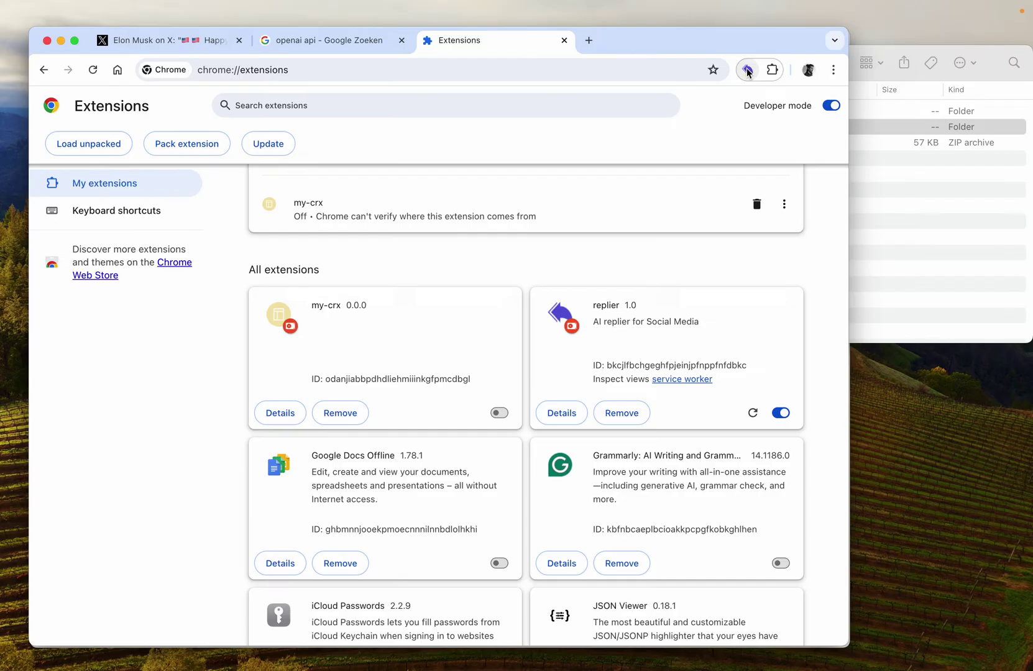
click(748, 71)
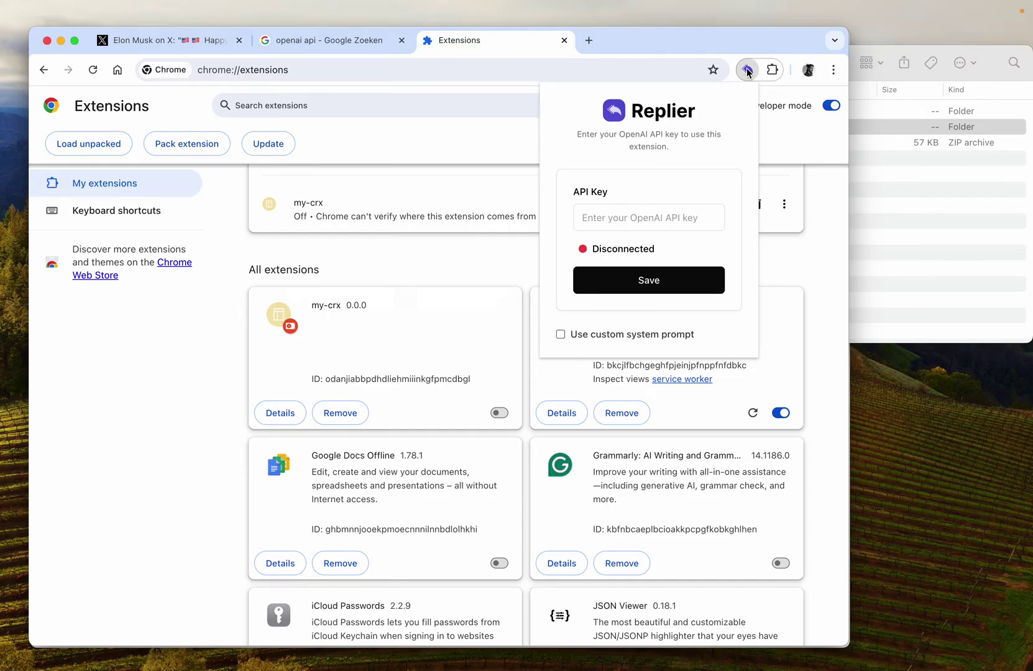
click(615, 216)
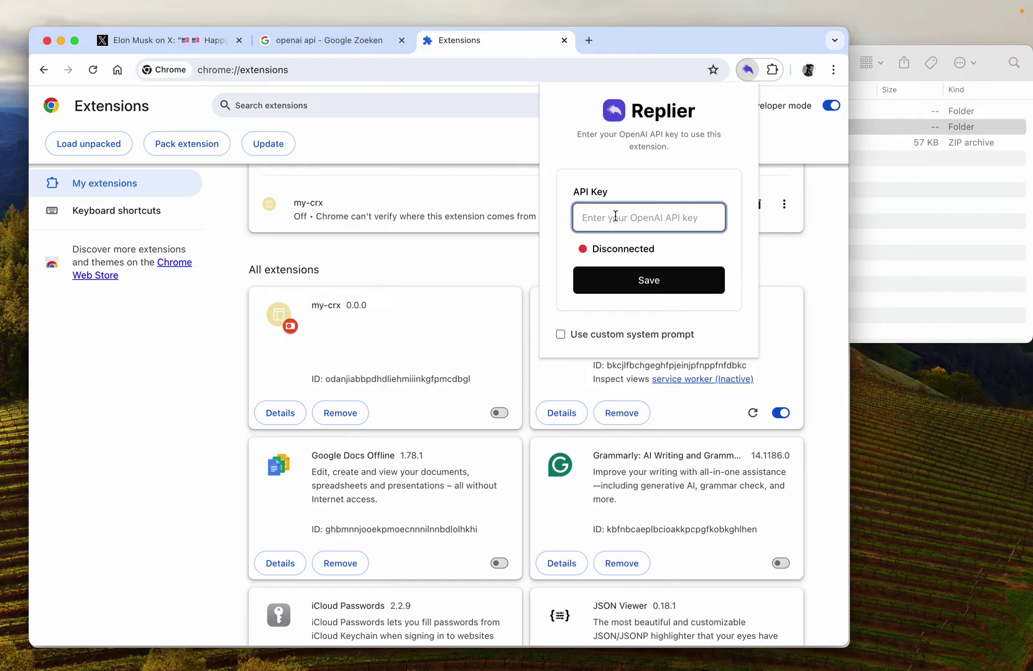
Step: From the OpenAI API overview page, sign in to OpenAI using the saved email and password
click(341, 39)
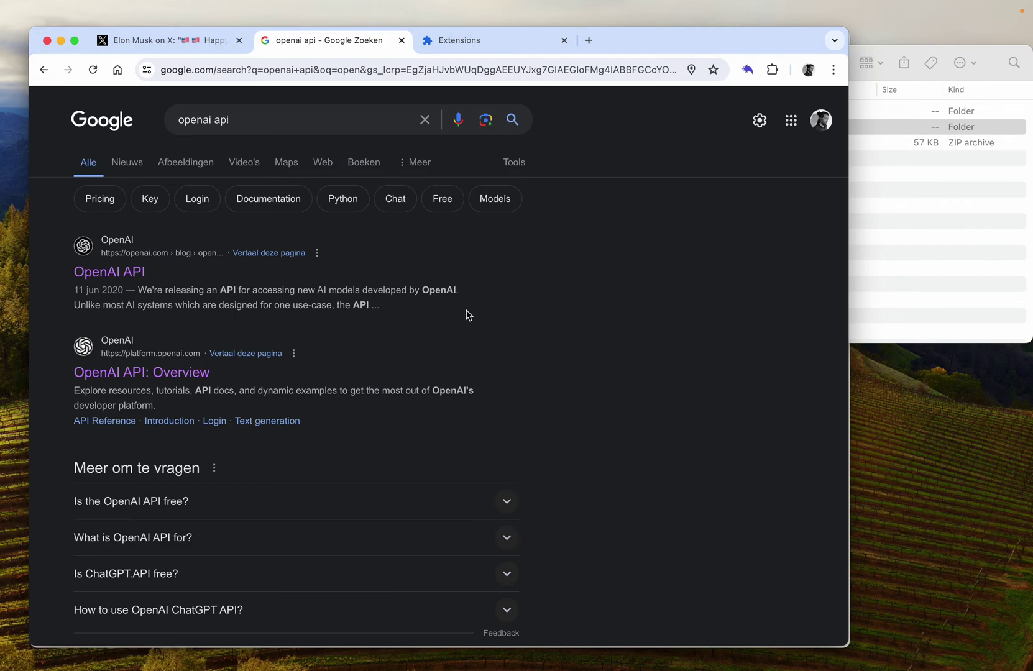
click(155, 373)
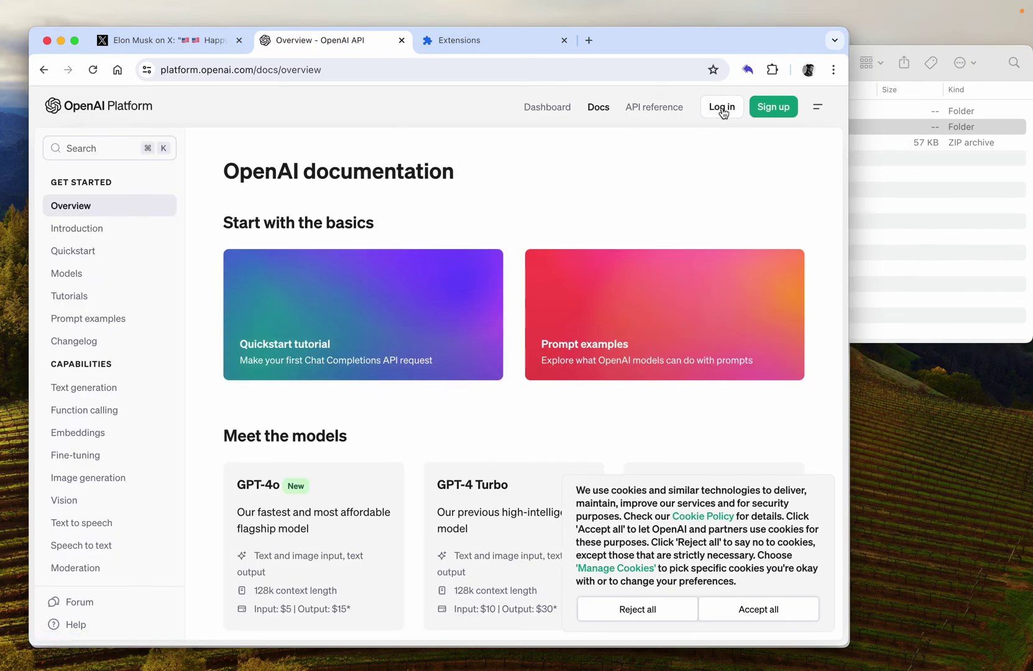
click(722, 107)
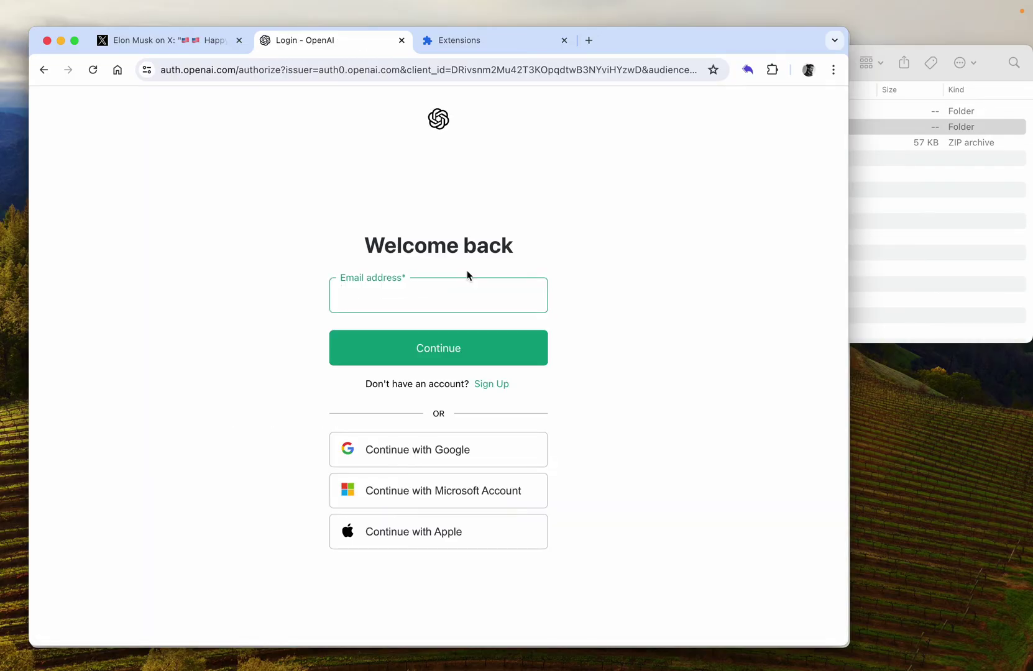
click(506, 291)
click(507, 333)
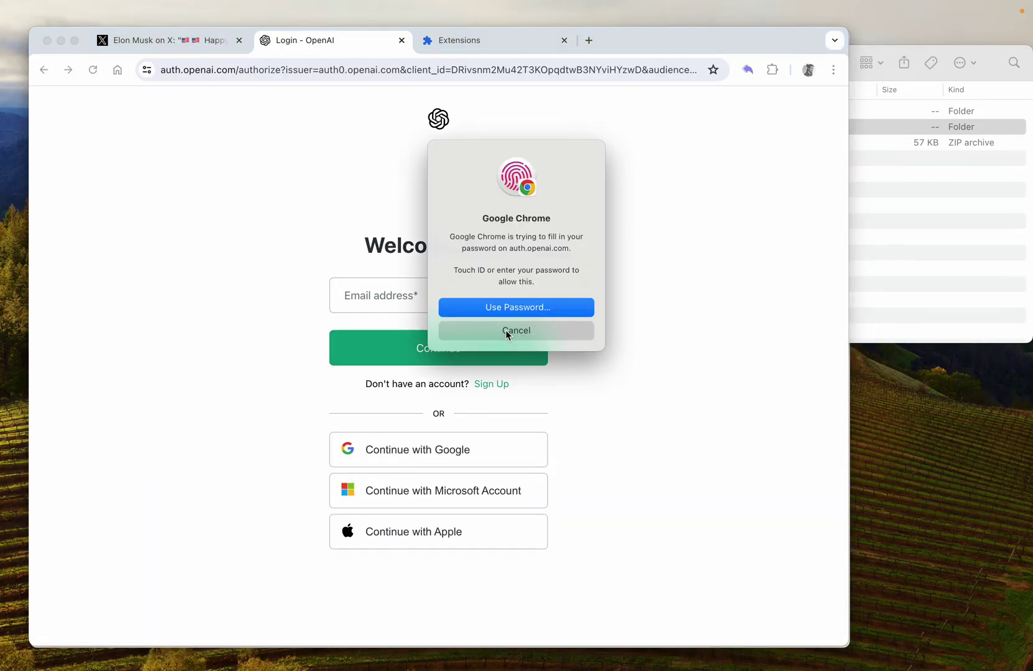
click(472, 344)
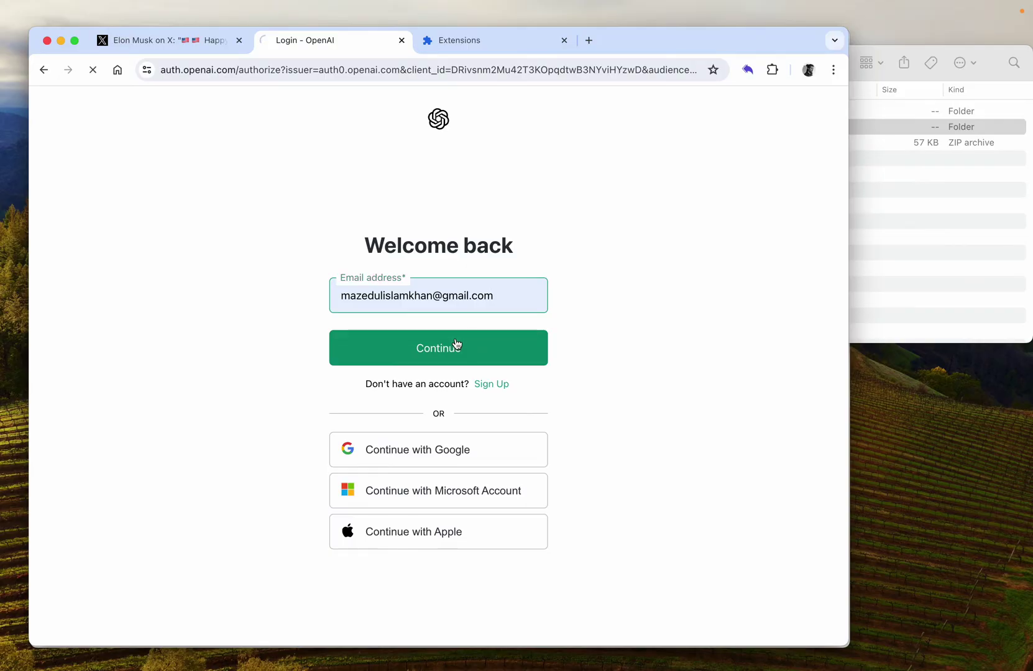
click(447, 355)
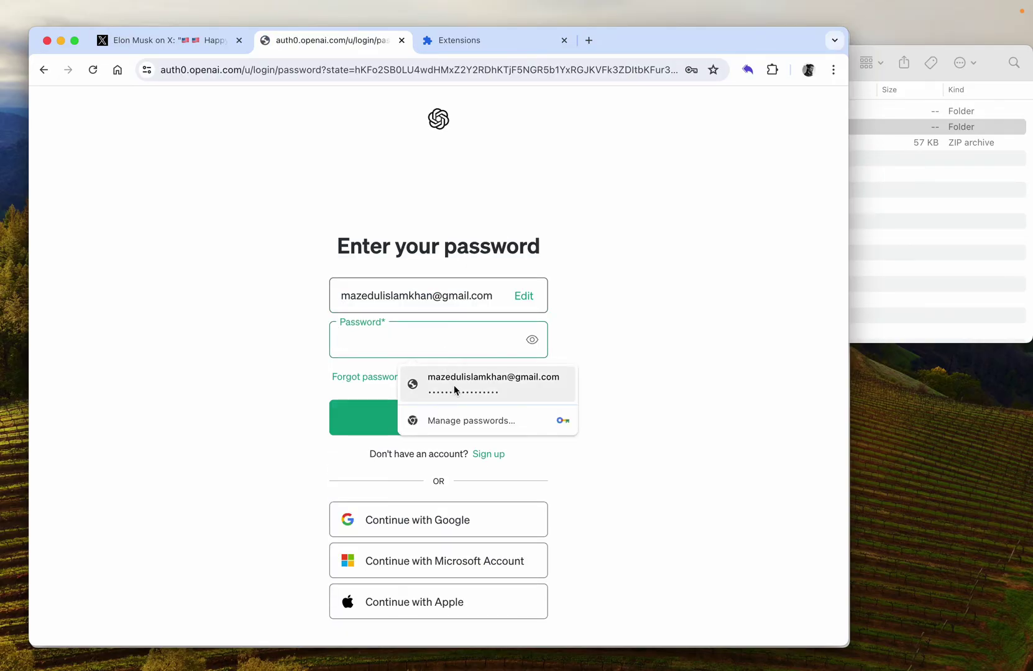
click(454, 384)
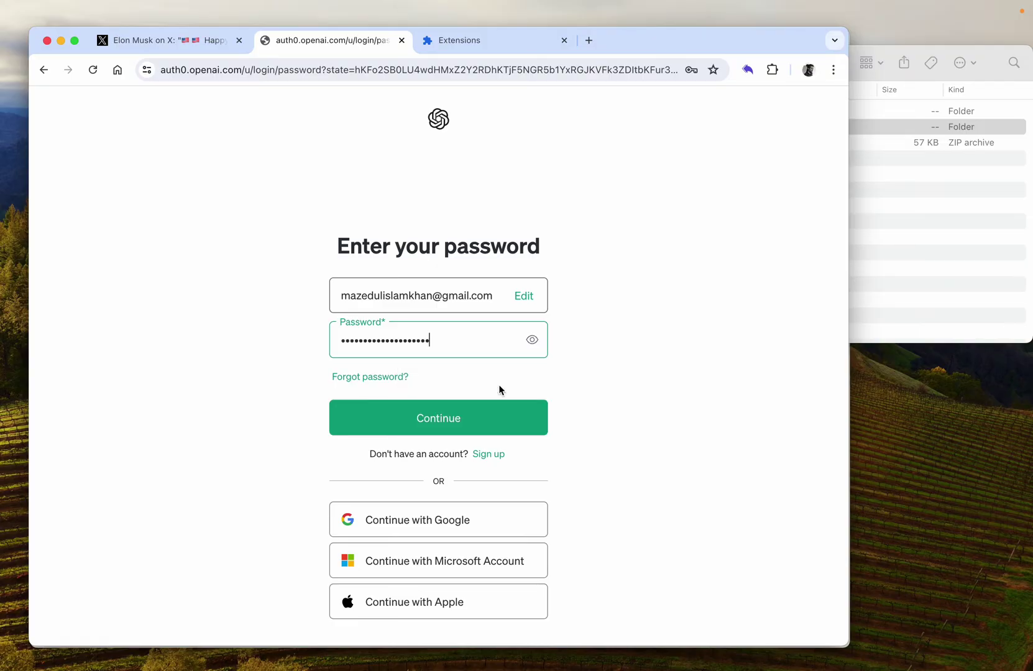
click(481, 419)
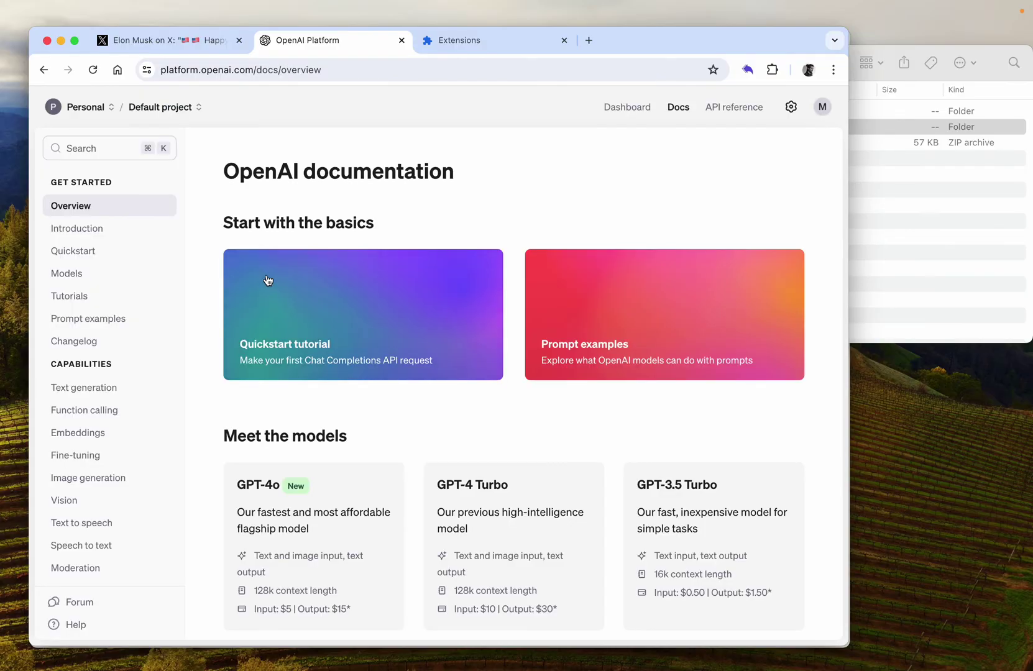
Step: Go to Dashboard > API keys and start a new secret key with an empty name
click(632, 108)
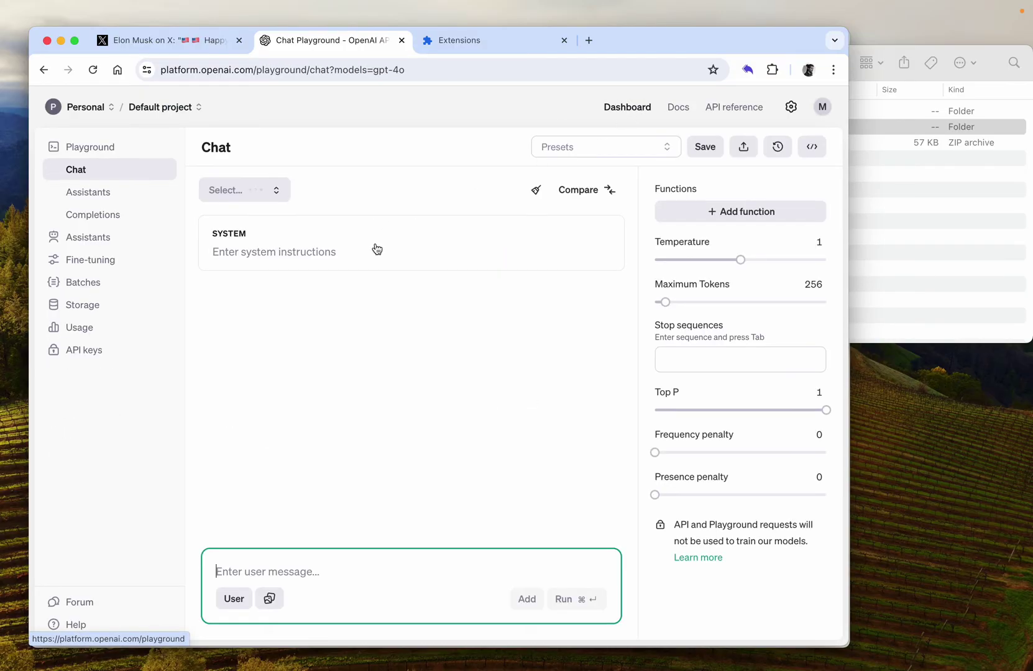
click(99, 350)
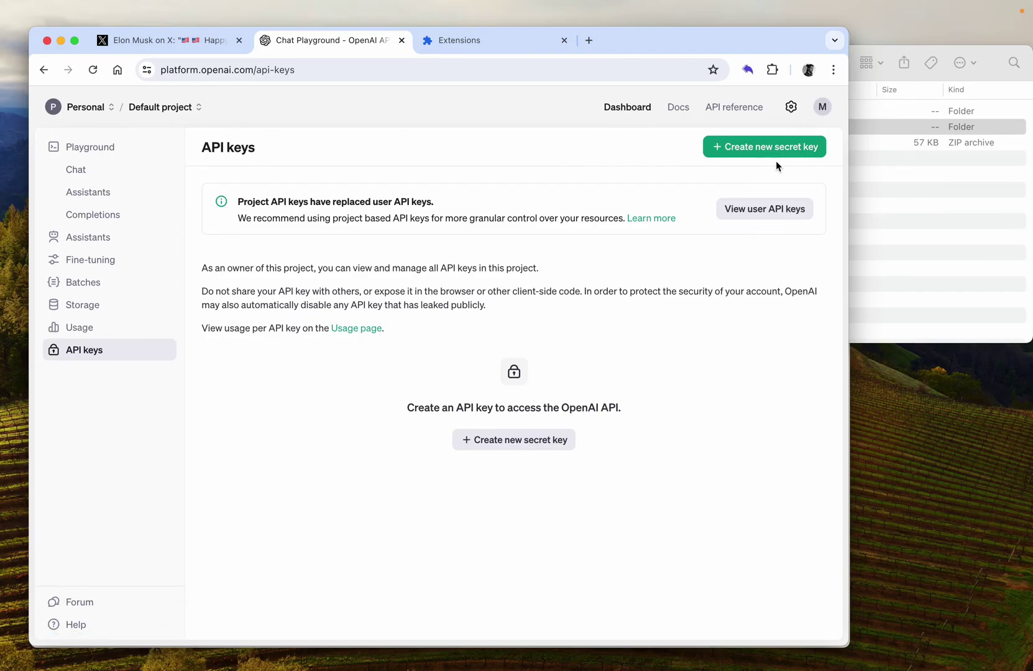
click(509, 440)
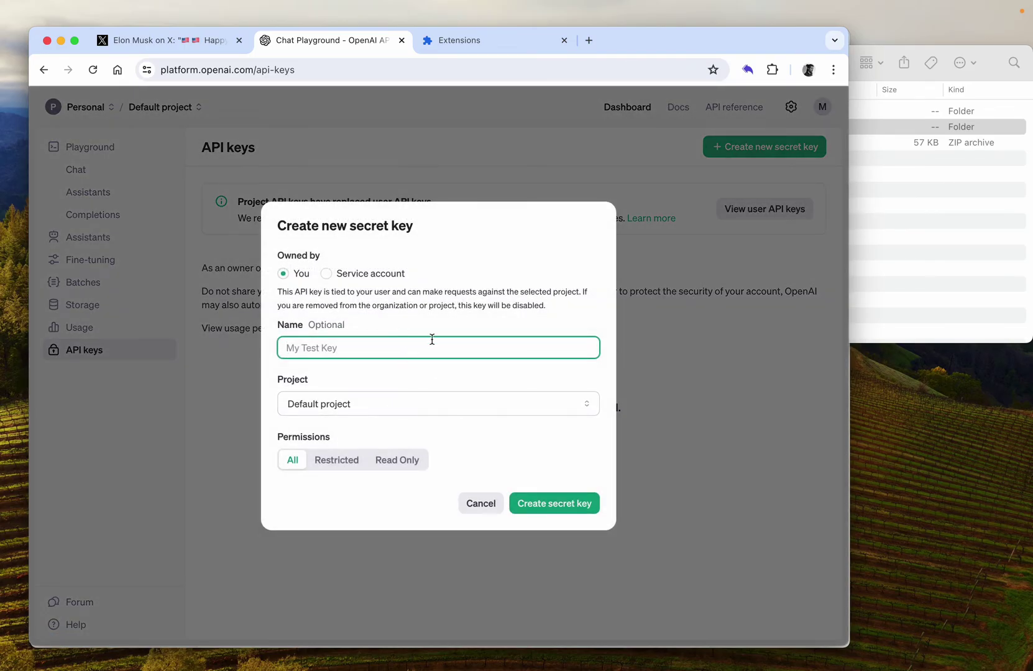
text(test)
key(BackSpace)
key(BackSpace)
key(BackSpace)
key(BackSpace)
click(747, 71)
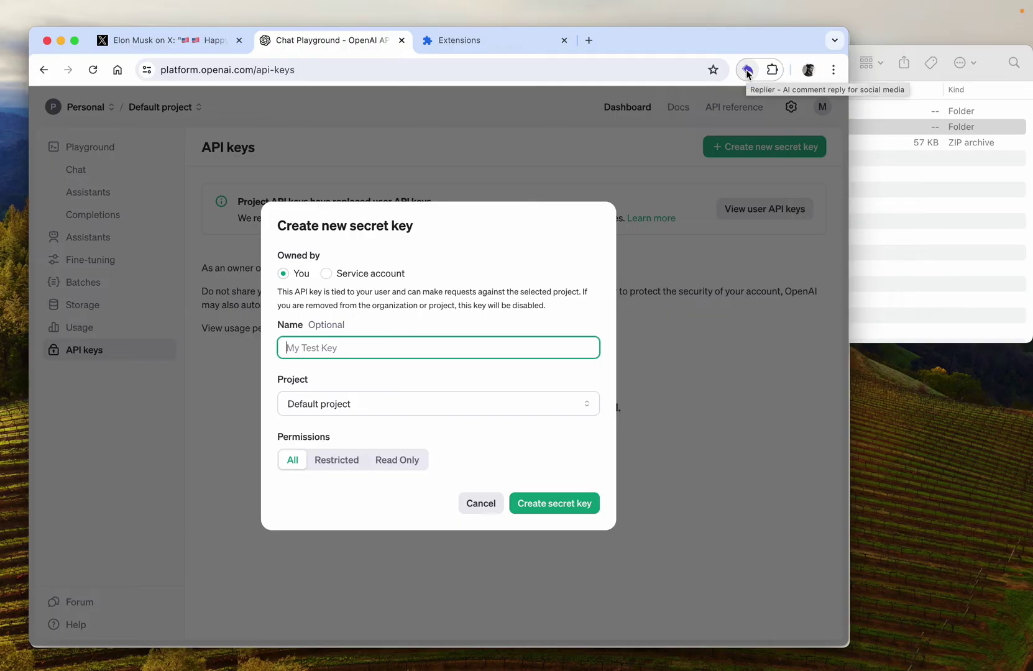
Step: Paste the OpenAI API key into Replier and save it so the status reads Connected
click(748, 71)
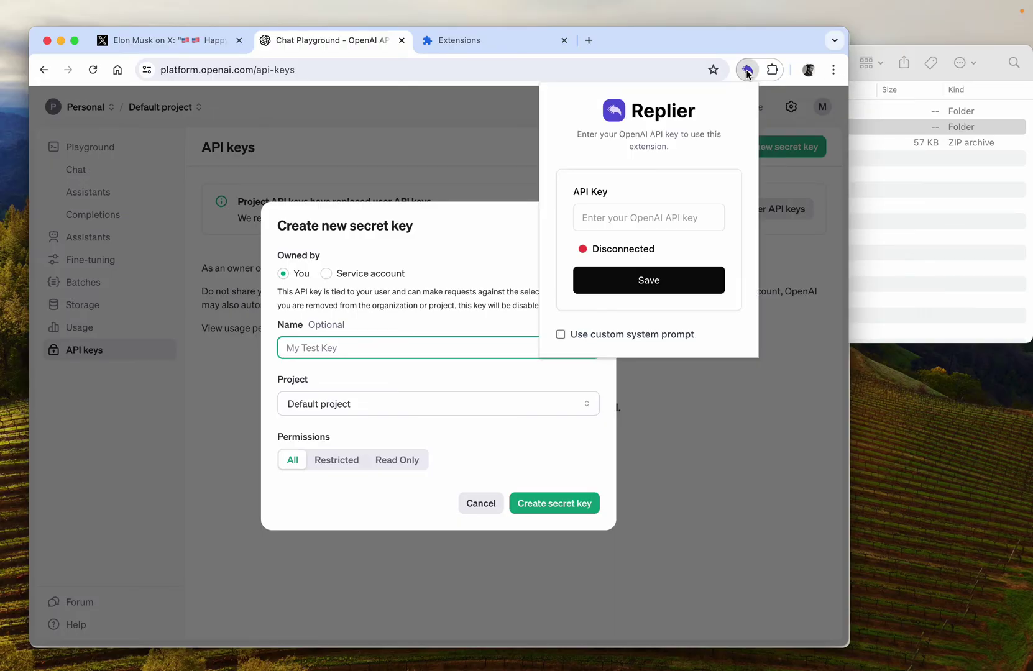
click(675, 217)
key(super+v)
click(642, 280)
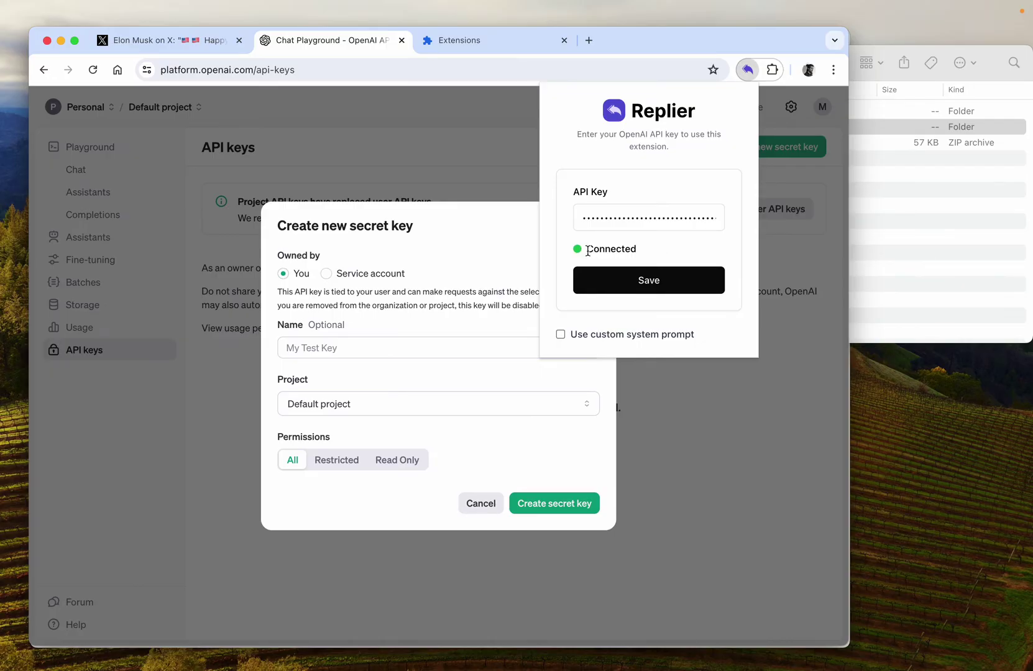
drag(588, 250, 646, 246)
click(658, 246)
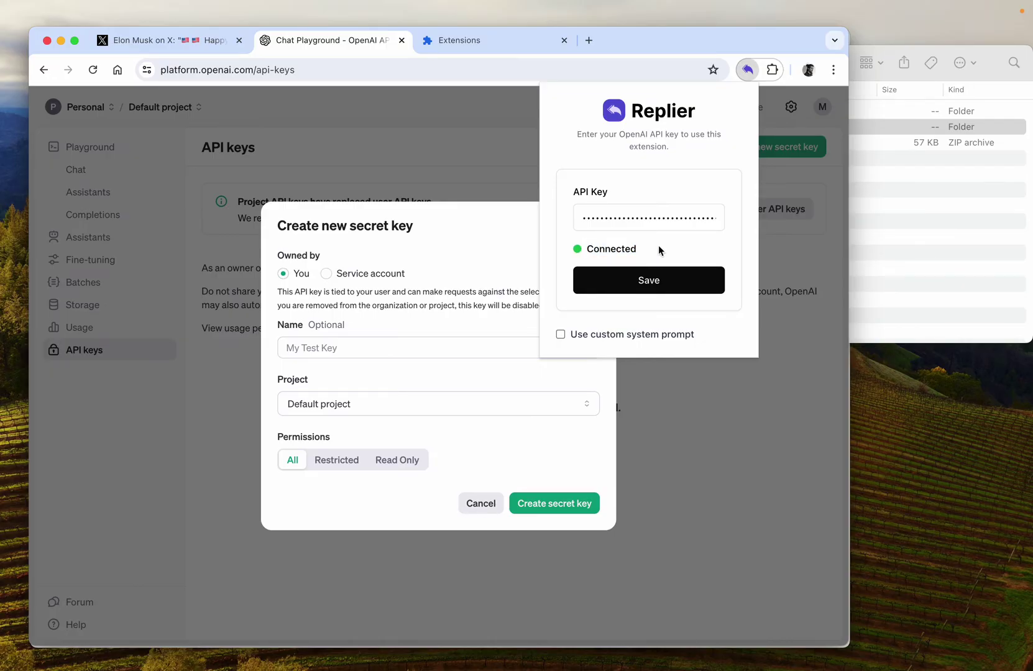
Step: Toggle Replier's Use custom system prompt option on and back off, then close the popup
click(590, 336)
click(621, 404)
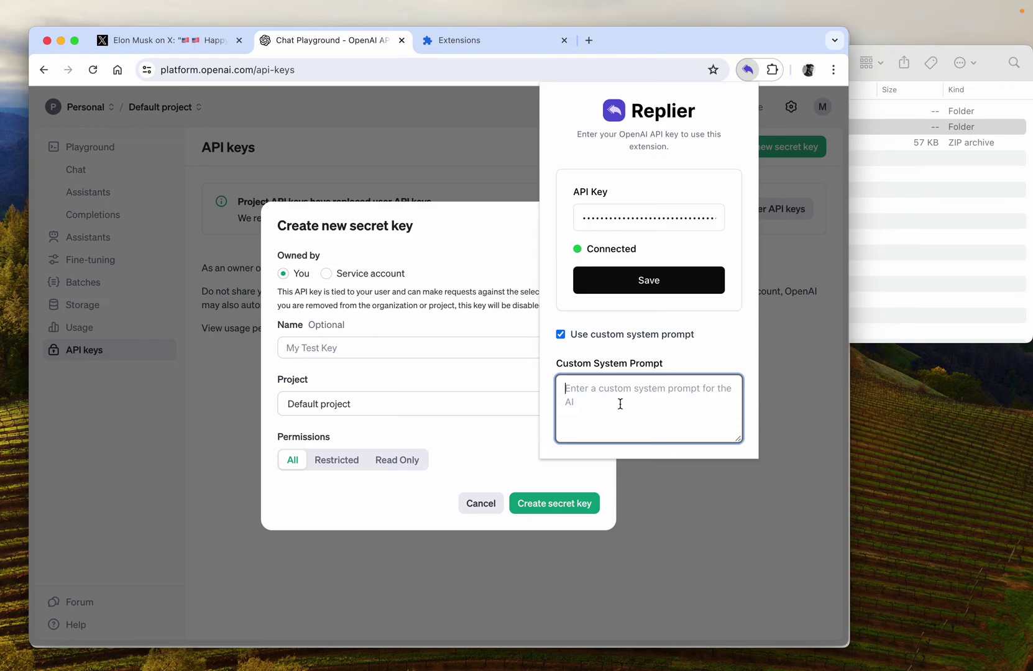
click(577, 334)
click(748, 70)
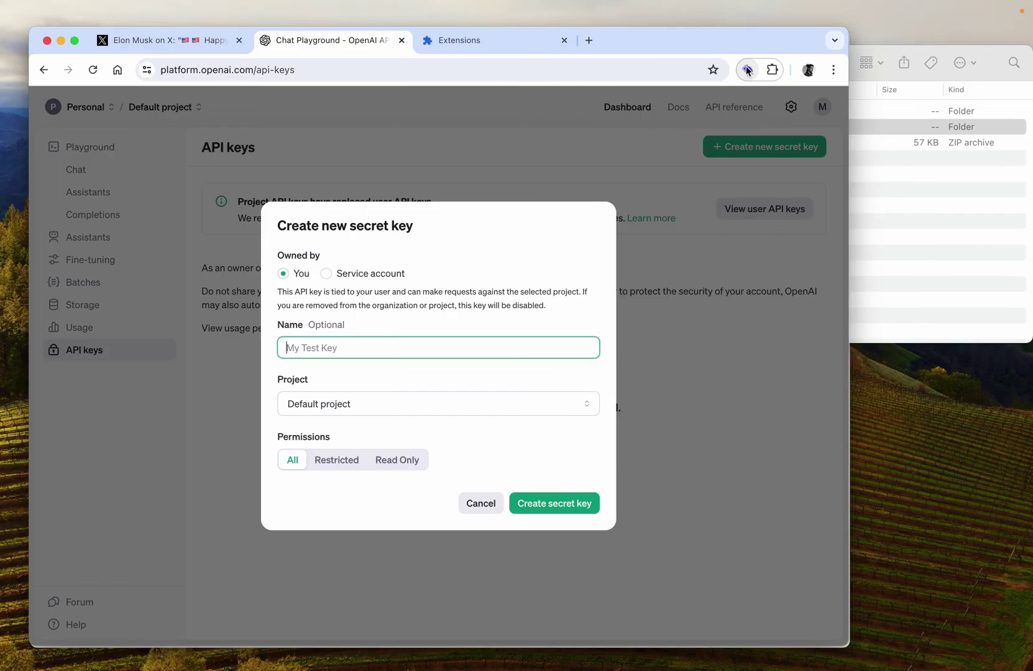
Step: Reload the Happy Independence Day post on X and expand its reply box to show Replier's tone options
click(166, 46)
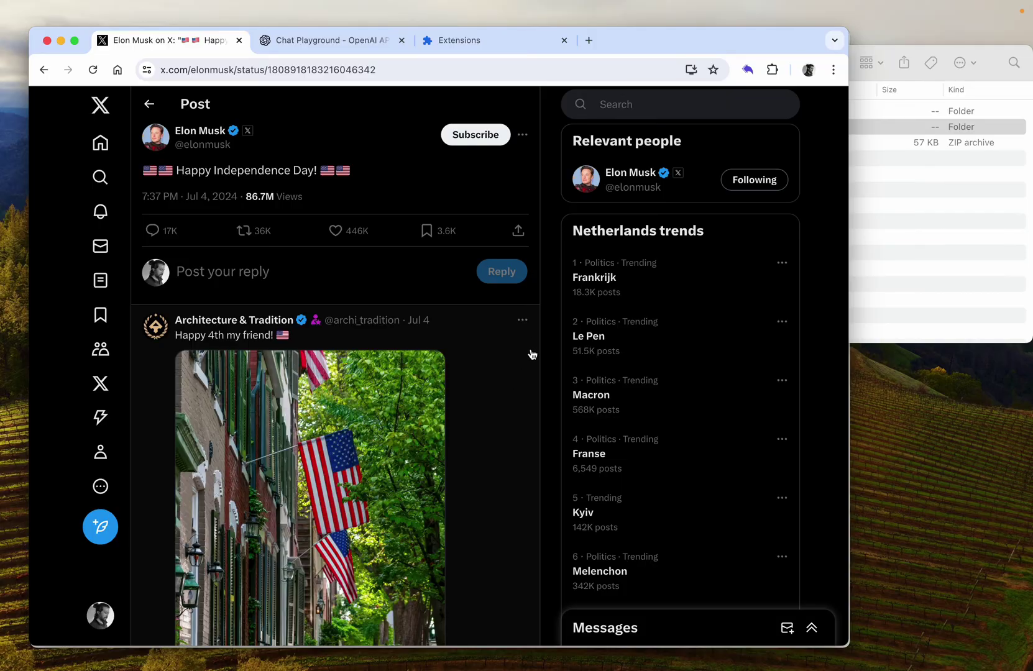
key(super+r)
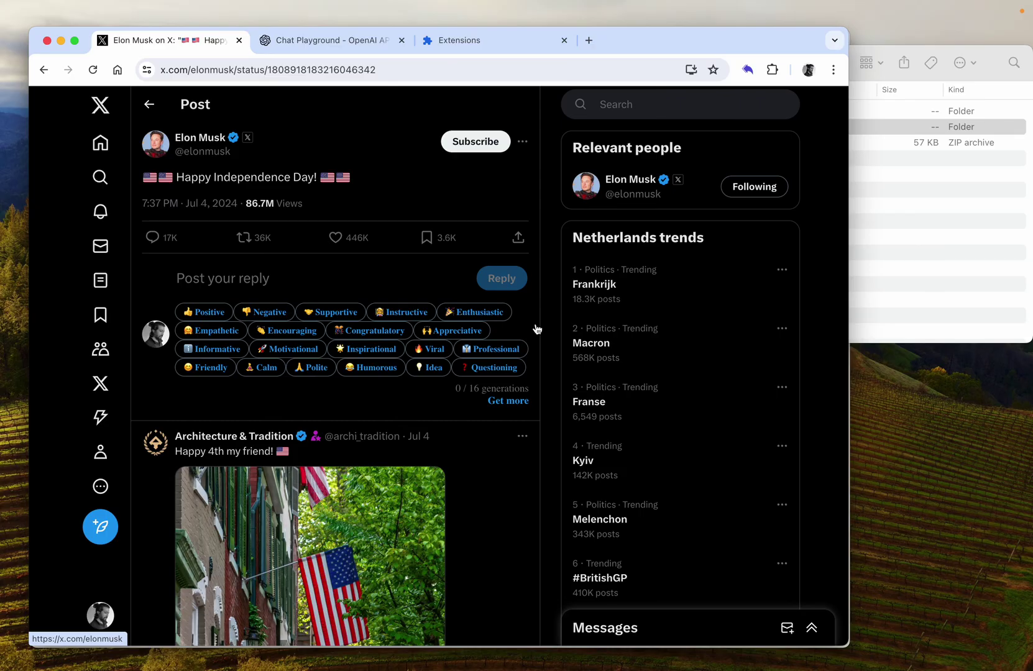
click(258, 277)
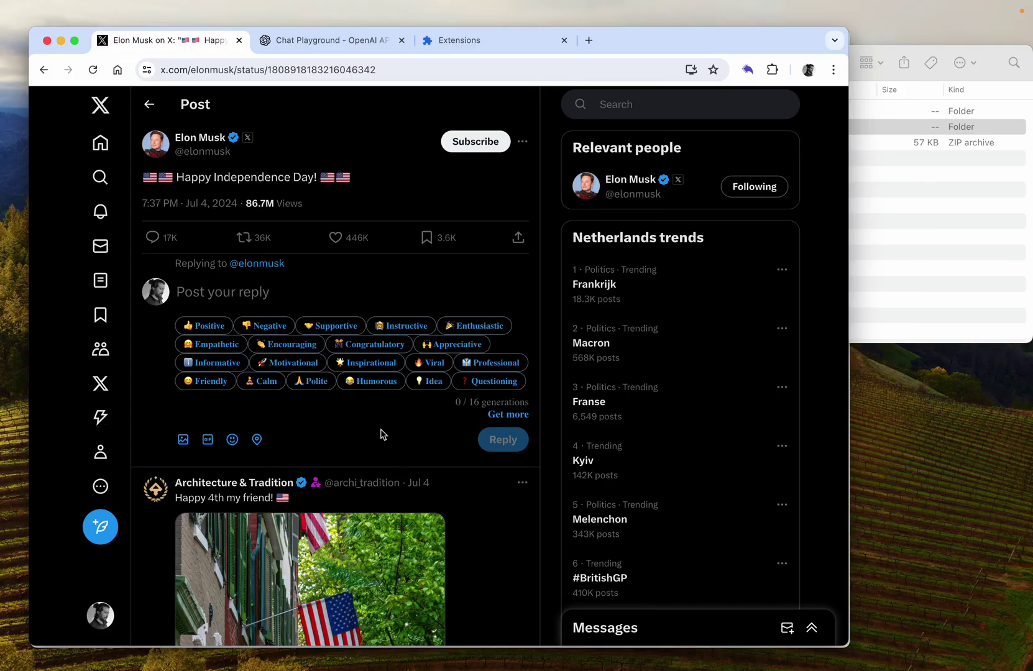
Step: Generate a Supportive Replier reply, then remove the extra words 'wrir response' typed after it
click(341, 326)
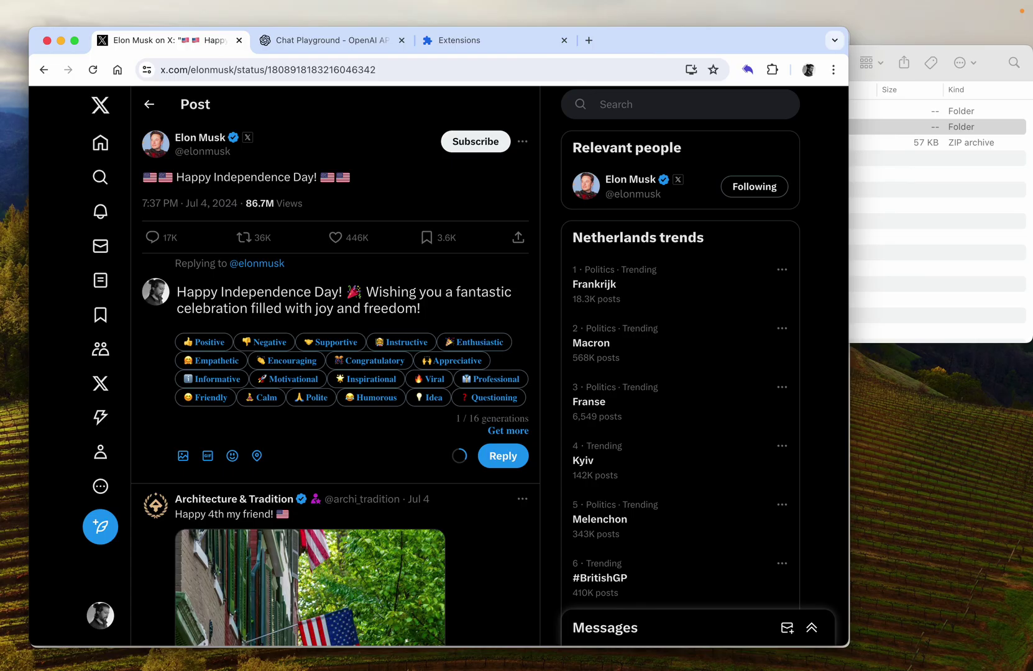
text(wri)
text(r response)
key(alt+shift+Left)
key(alt+shift+Left)
key(alt+shift+Left)
key(BackSpace)
key(BackSpace)
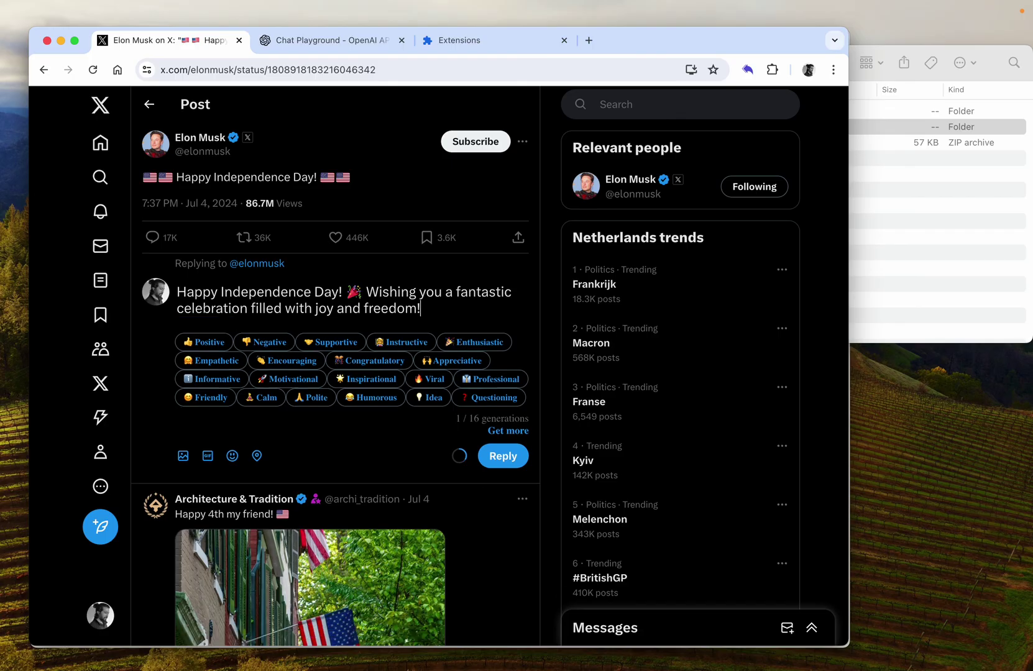